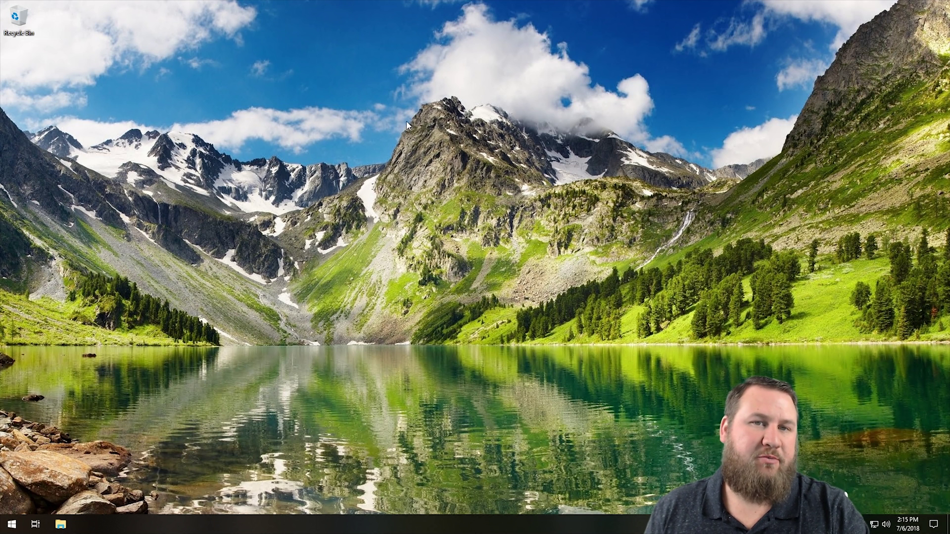
Open Personalization settings from the desktop context menu and nudge the window up and right
{"action": "right_click", "coordinate": [381, 102]}
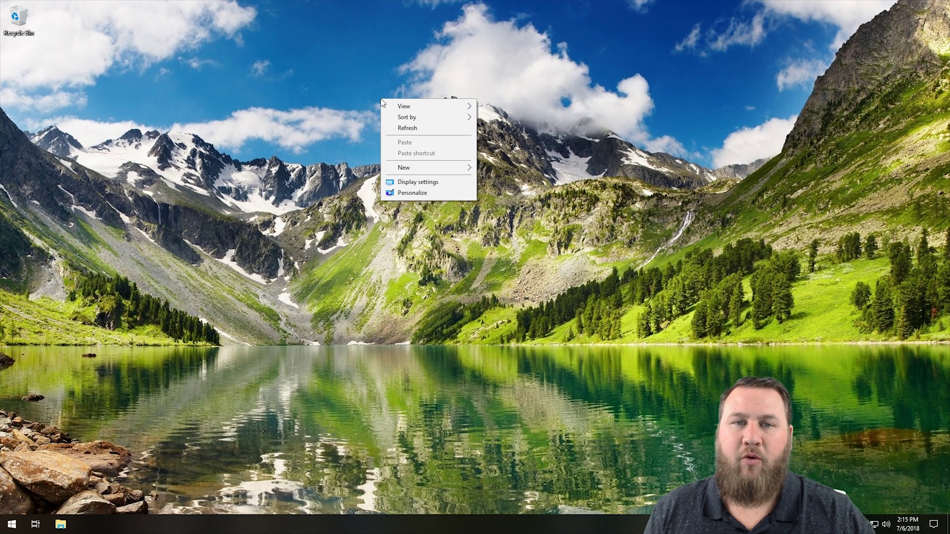
{"action": "left_click", "coordinate": [407, 194]}
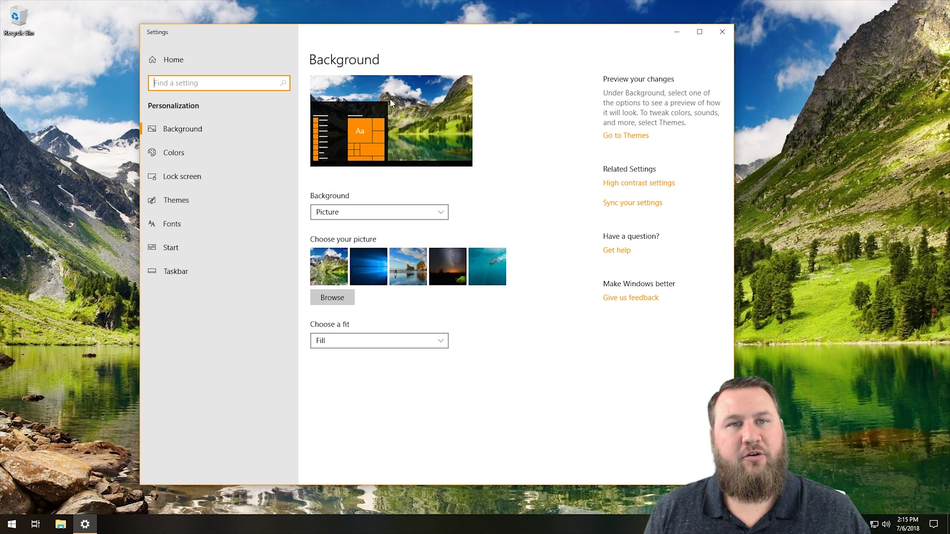
{"action": "left_click_drag", "start_coordinate": [447, 41], "coordinate": [467, 29]}
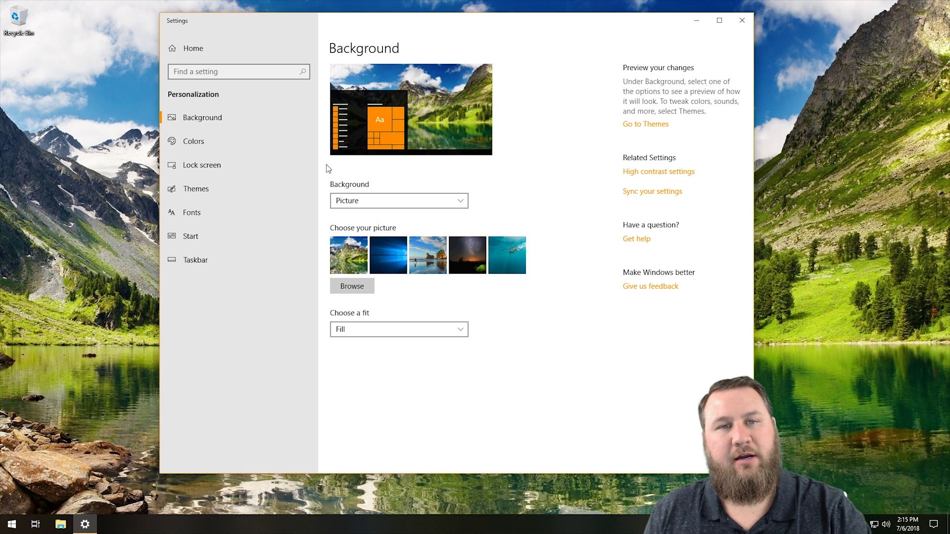
On the Colors page, turn on automatic accent color picked from the background
{"action": "left_click", "coordinate": [196, 141]}
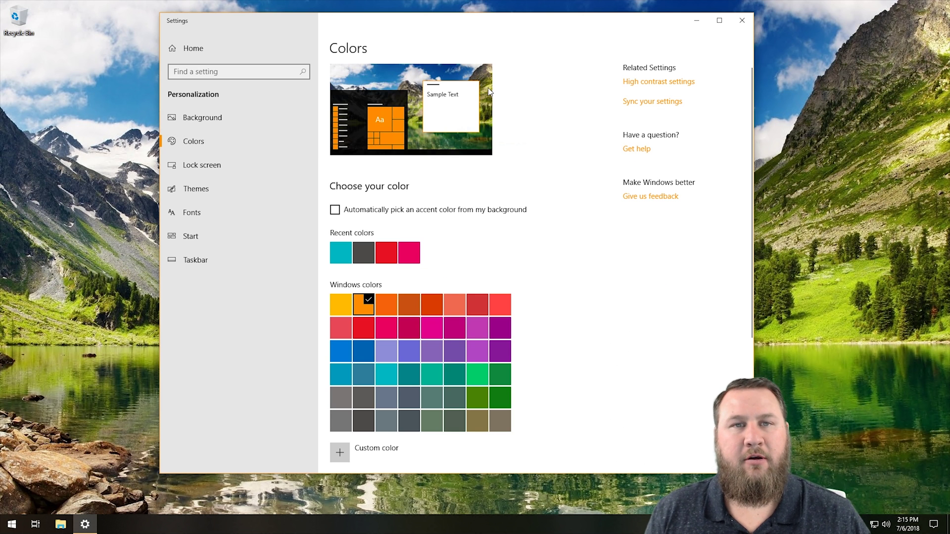
{"action": "scroll", "coordinate": [433, 126], "scroll_direction": "down", "scroll_amount": 1}
{"action": "scroll", "coordinate": [475, 269], "scroll_direction": "down", "scroll_amount": 4}
{"action": "scroll", "coordinate": [479, 277], "scroll_direction": "up", "scroll_amount": 4}
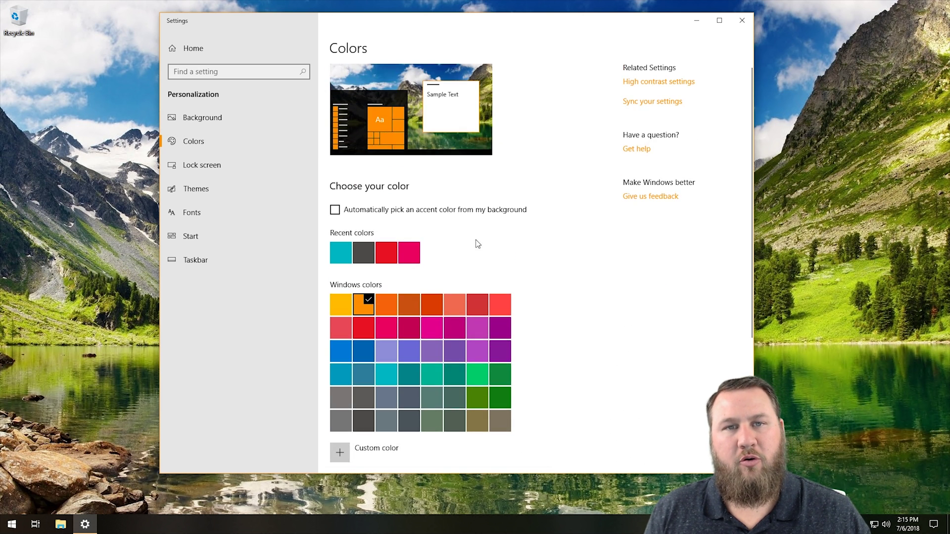
{"action": "scroll", "coordinate": [475, 230], "scroll_direction": "down", "scroll_amount": 4}
{"action": "scroll", "coordinate": [475, 230], "scroll_direction": "up", "scroll_amount": 4}
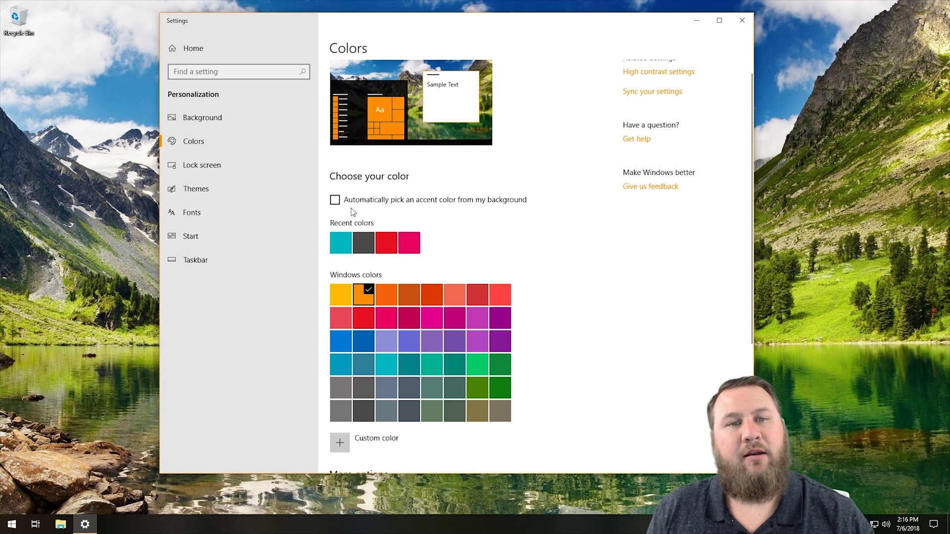
{"action": "left_click", "coordinate": [335, 200]}
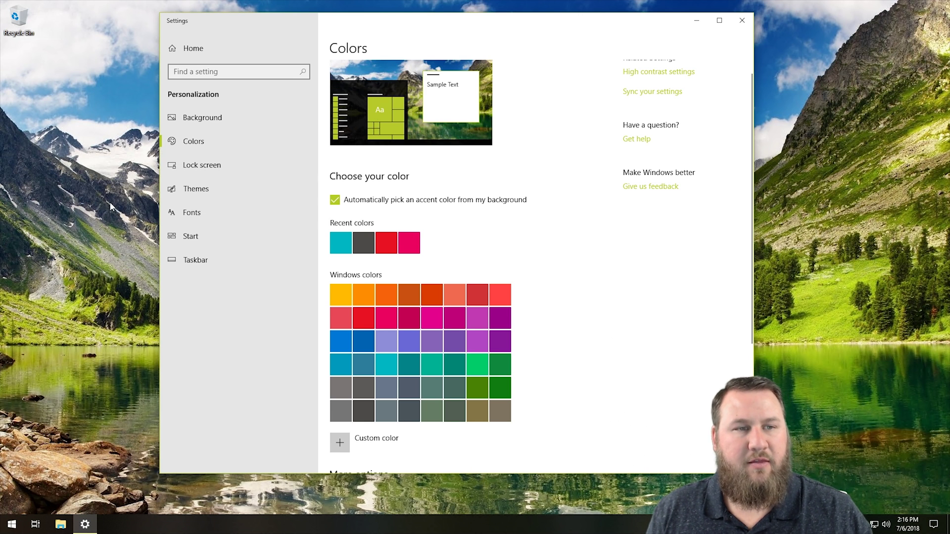
Minimize Settings to check the lime accent in the Start menu, then restore Settings
{"action": "left_click", "coordinate": [697, 20]}
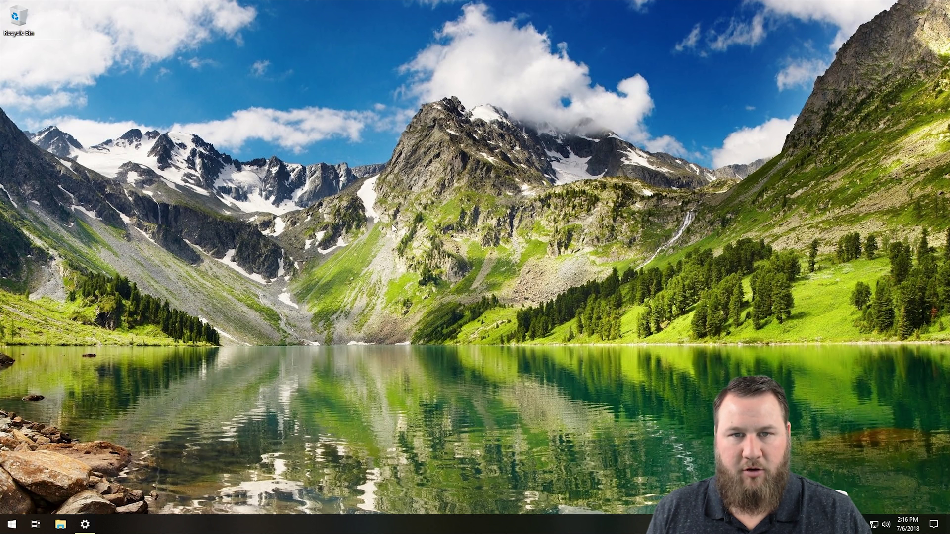
{"action": "left_click", "coordinate": [12, 524]}
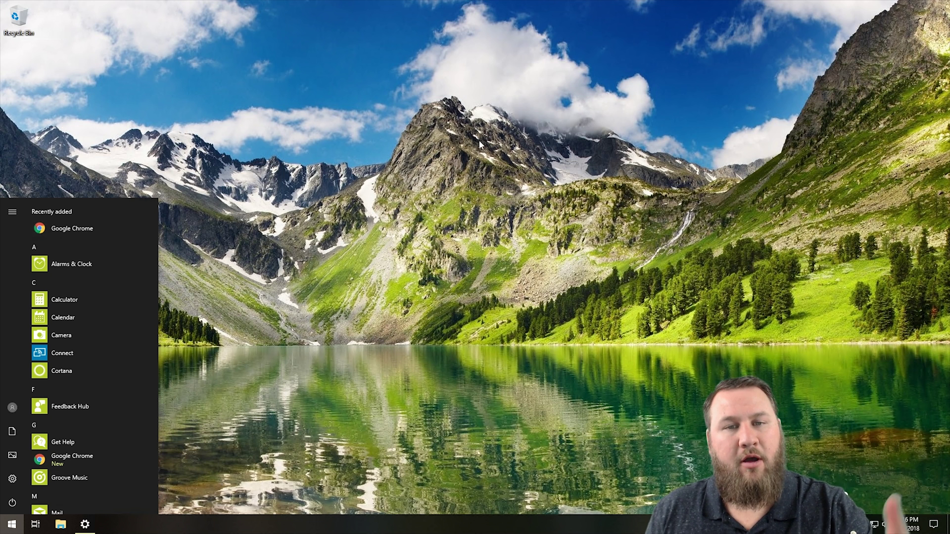
{"action": "left_click", "coordinate": [317, 376]}
{"action": "left_click", "coordinate": [85, 524]}
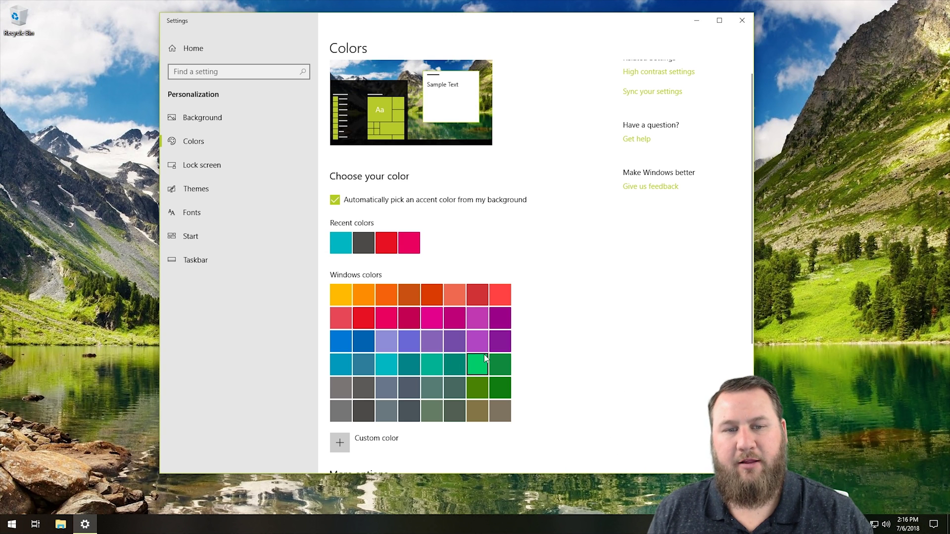
{"action": "scroll", "coordinate": [520, 296], "scroll_direction": "down", "scroll_amount": 2}
{"action": "scroll", "coordinate": [521, 298], "scroll_direction": "down", "scroll_amount": 2}
Choose a custom dark green accent in the color picker, darkened to value 63, and apply it
{"action": "left_click", "coordinate": [340, 309]}
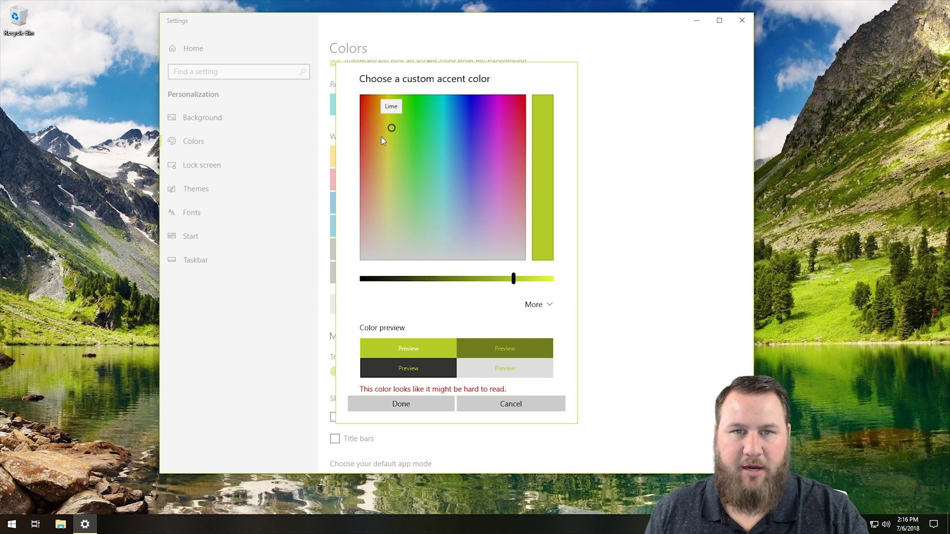
{"action": "left_click", "coordinate": [410, 145]}
{"action": "left_click_drag", "start_coordinate": [430, 156], "coordinate": [448, 189]}
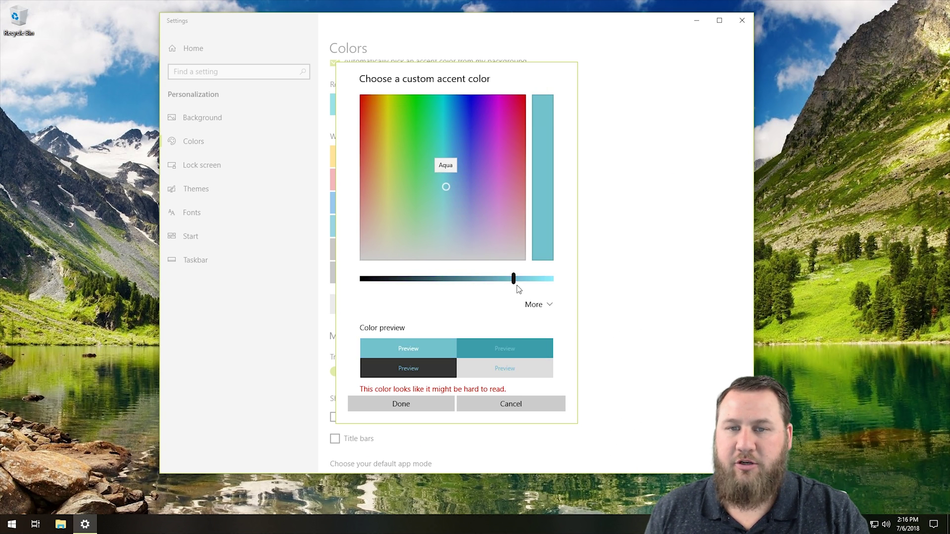
{"action": "left_click_drag", "start_coordinate": [515, 280], "coordinate": [476, 280]}
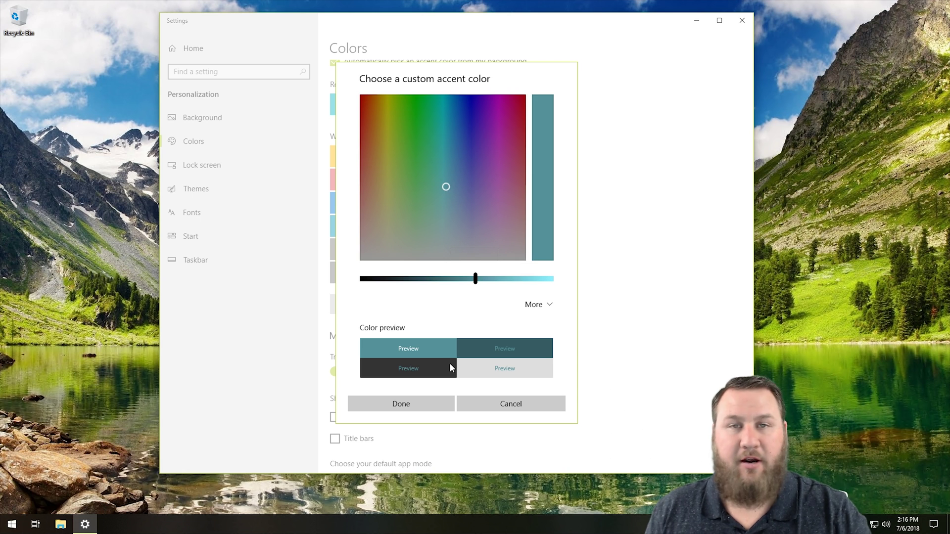
{"action": "left_click", "coordinate": [553, 307]}
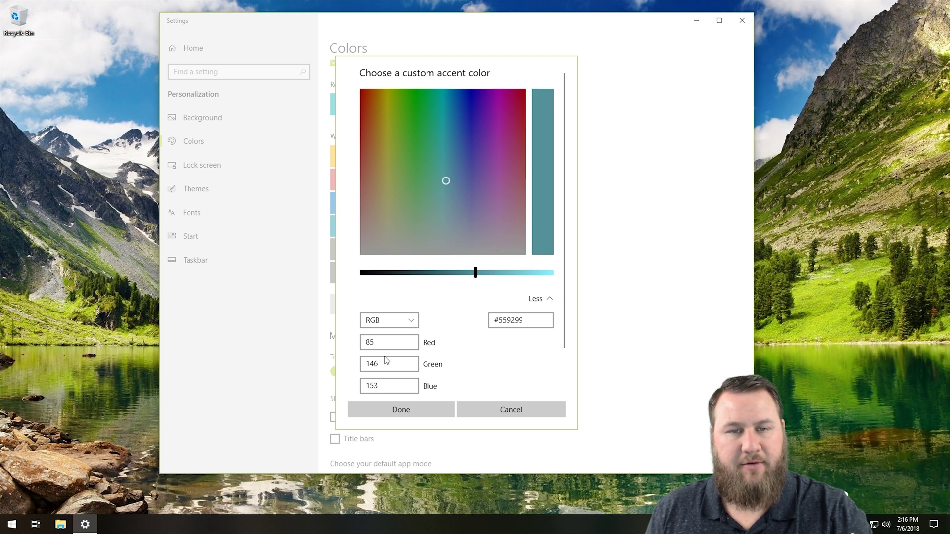
{"action": "left_click", "coordinate": [549, 300]}
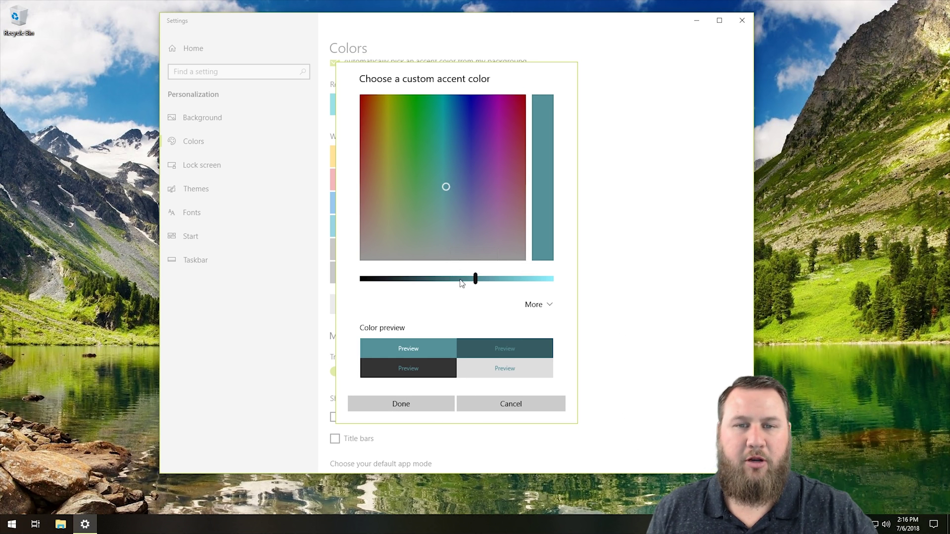
{"action": "left_click", "coordinate": [415, 149]}
{"action": "left_click", "coordinate": [414, 128]}
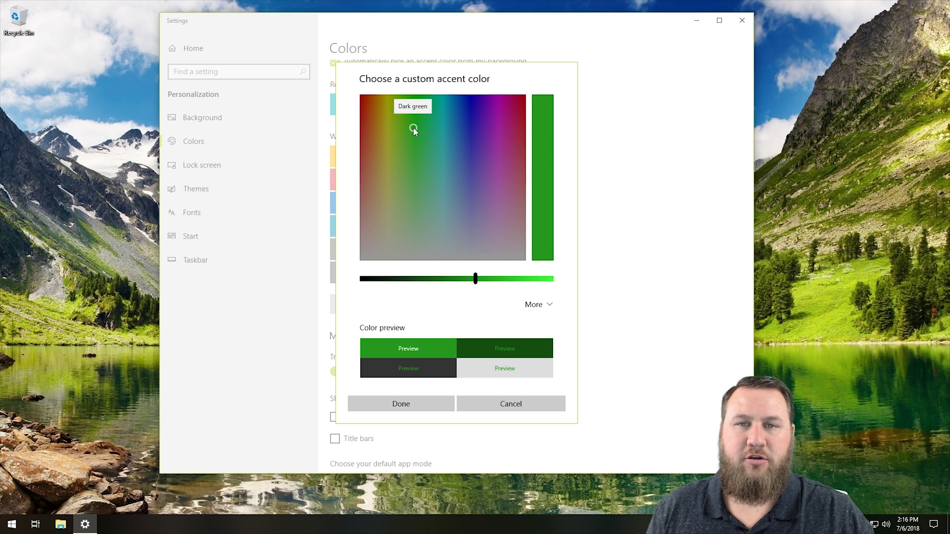
{"action": "left_click", "coordinate": [413, 402]}
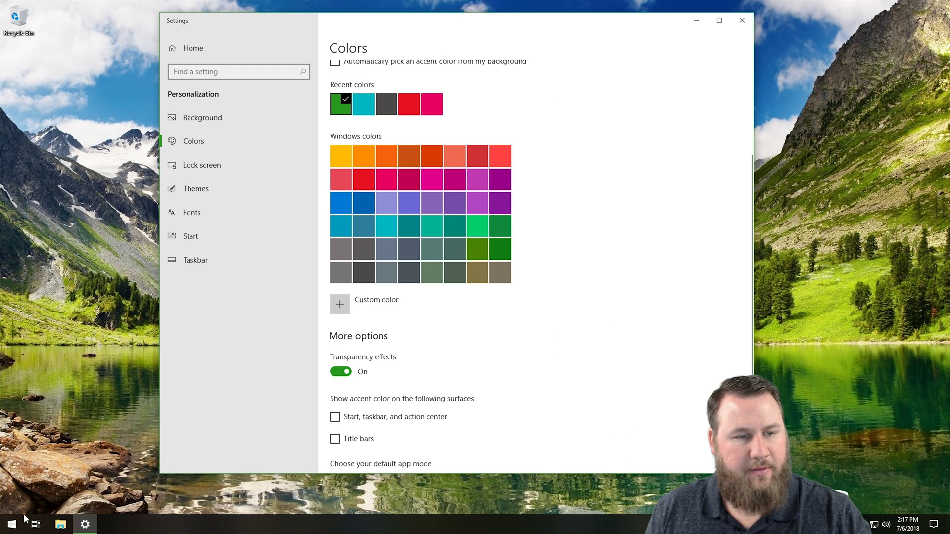
Check the accent in the Start menu, then toggle transparency effects off and back on
{"action": "left_click", "coordinate": [12, 524]}
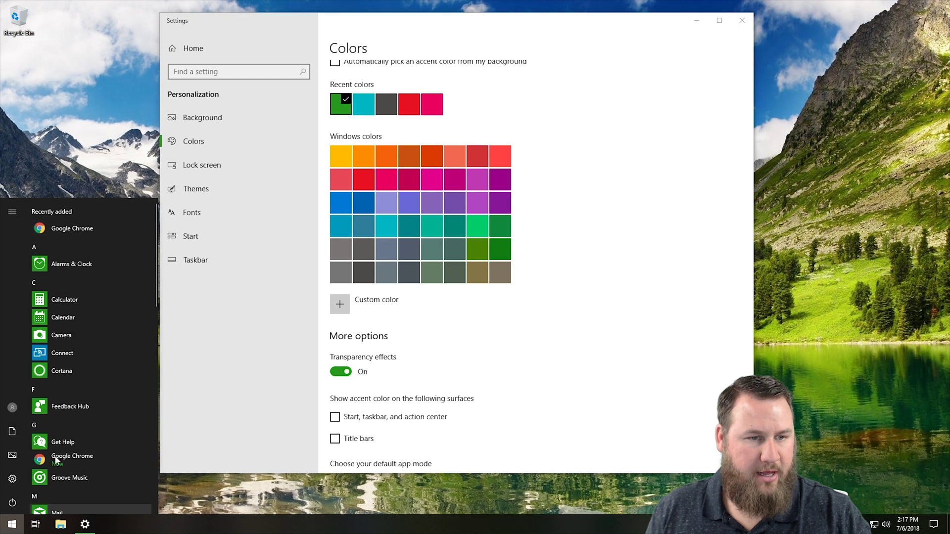
{"action": "left_click", "coordinate": [678, 246]}
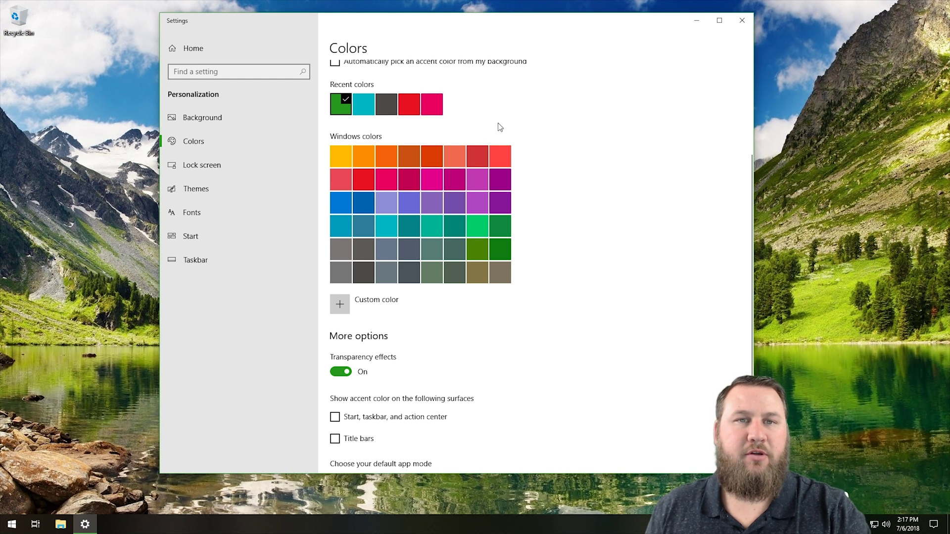
{"action": "scroll", "coordinate": [458, 287], "scroll_direction": "down", "scroll_amount": 2}
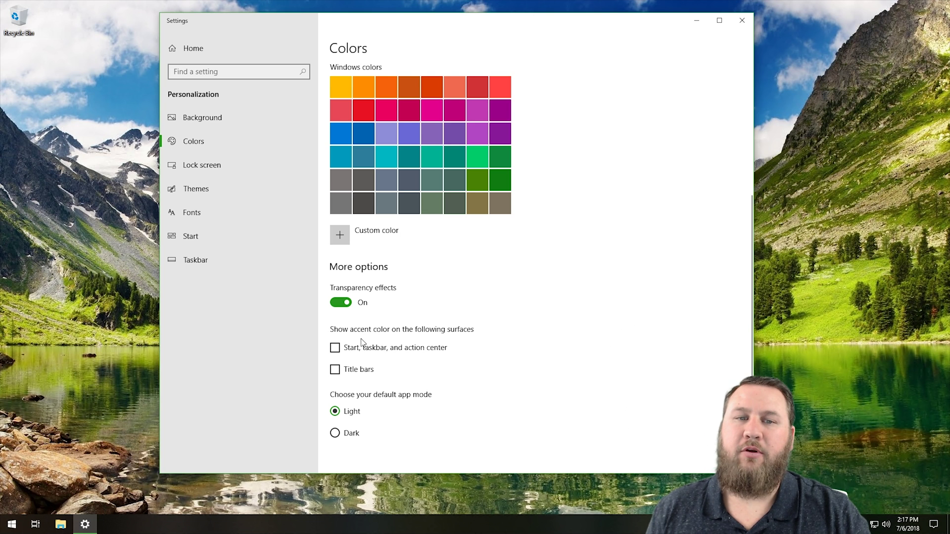
{"action": "left_click", "coordinate": [340, 302]}
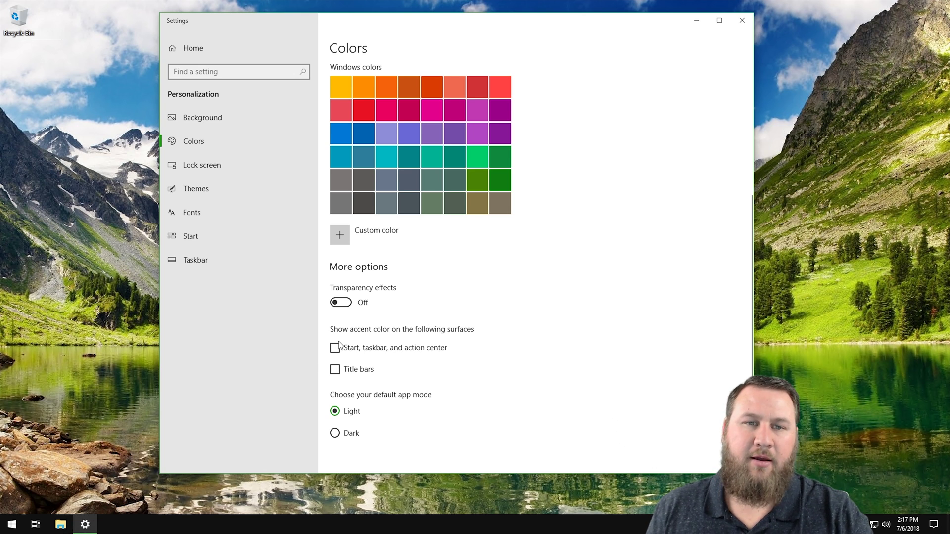
{"action": "left_click", "coordinate": [340, 302]}
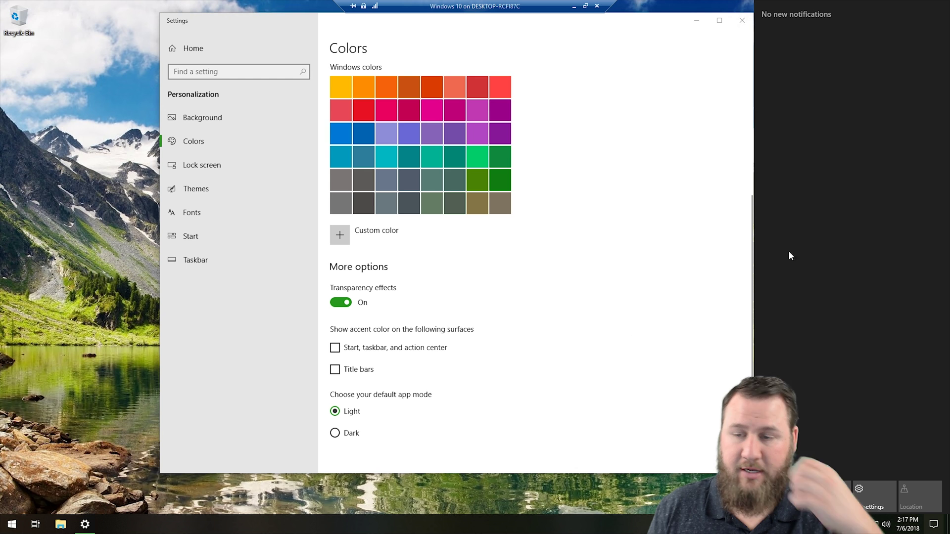
Preview the accent on Start and action center, then show it on title bars only
{"action": "left_click", "coordinate": [350, 321]}
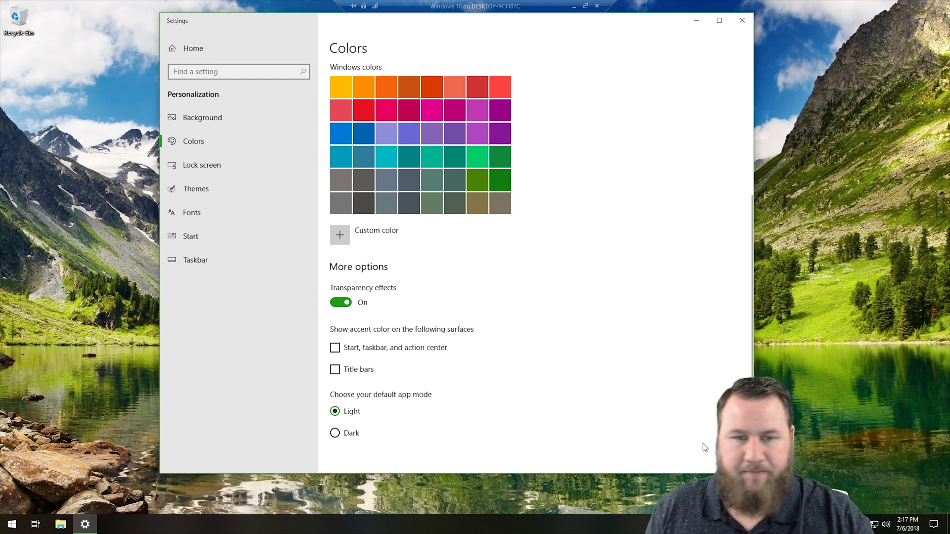
{"action": "left_click", "coordinate": [334, 350]}
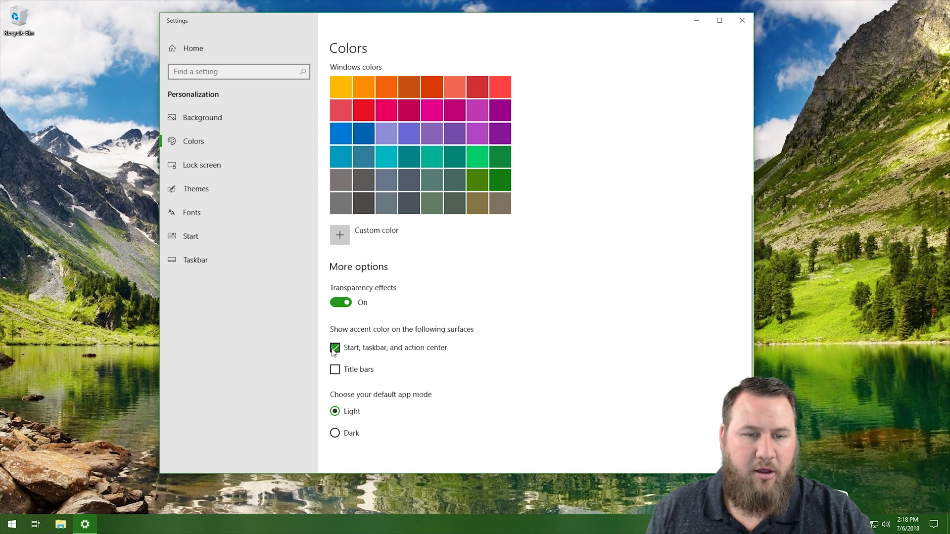
{"action": "left_click", "coordinate": [21, 529]}
{"action": "left_click", "coordinate": [935, 529]}
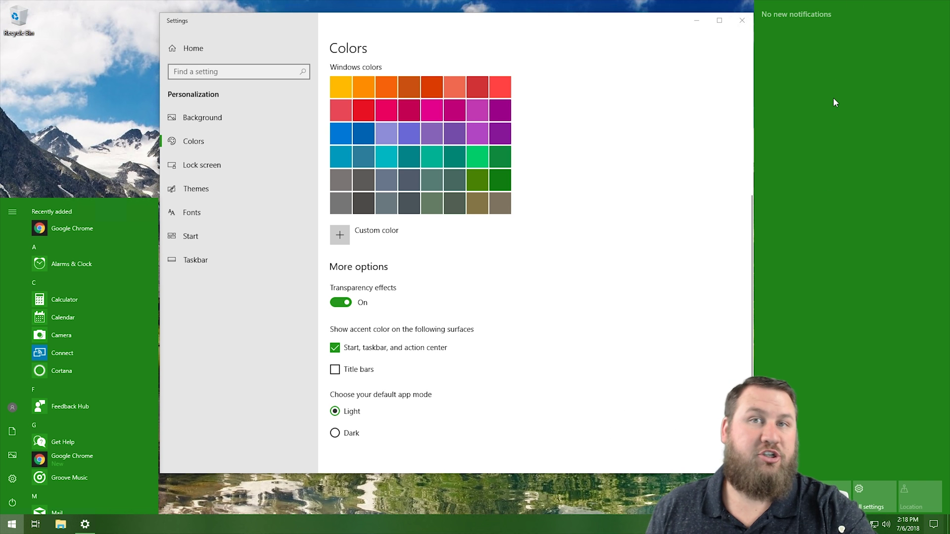
{"action": "left_click", "coordinate": [580, 221]}
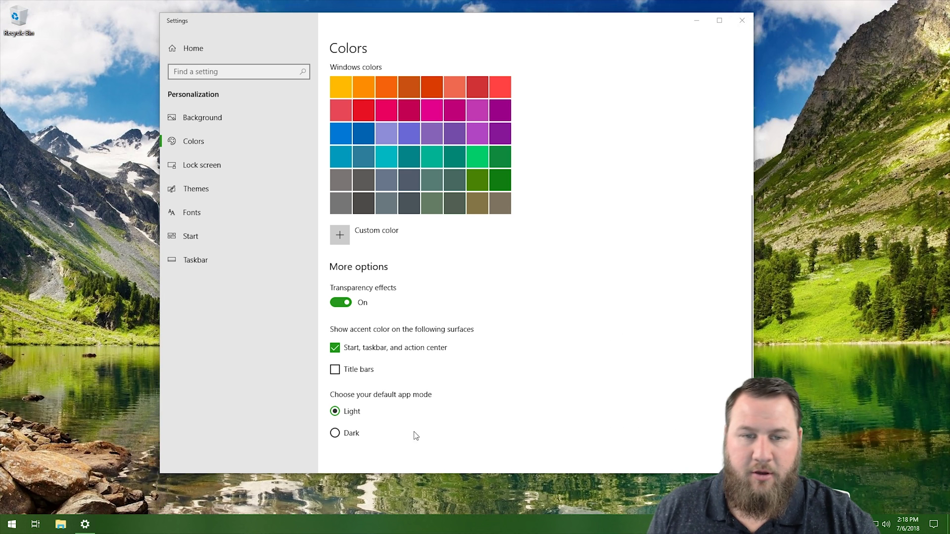
{"action": "left_click", "coordinate": [335, 349]}
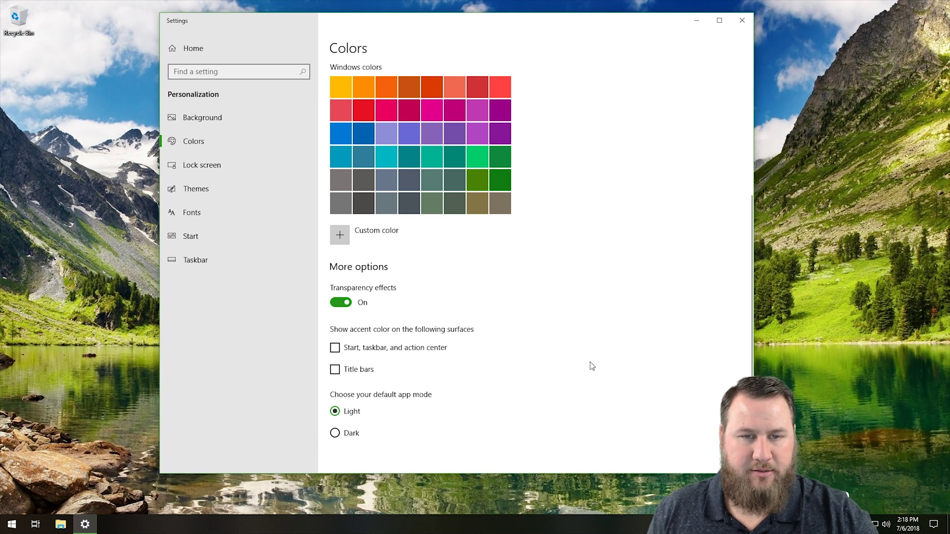
{"action": "left_click", "coordinate": [334, 371]}
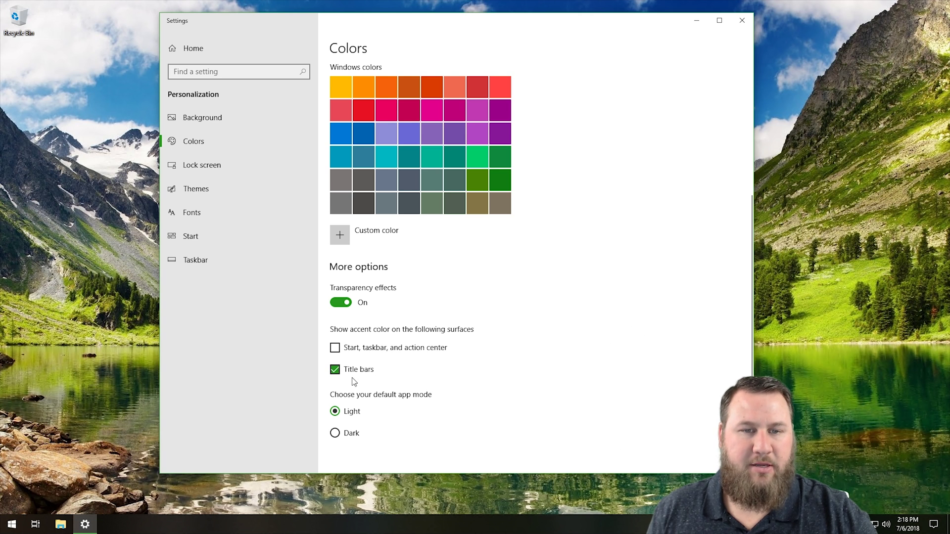
Check the green accent on the File Explorer title bar
{"action": "left_click", "coordinate": [61, 526]}
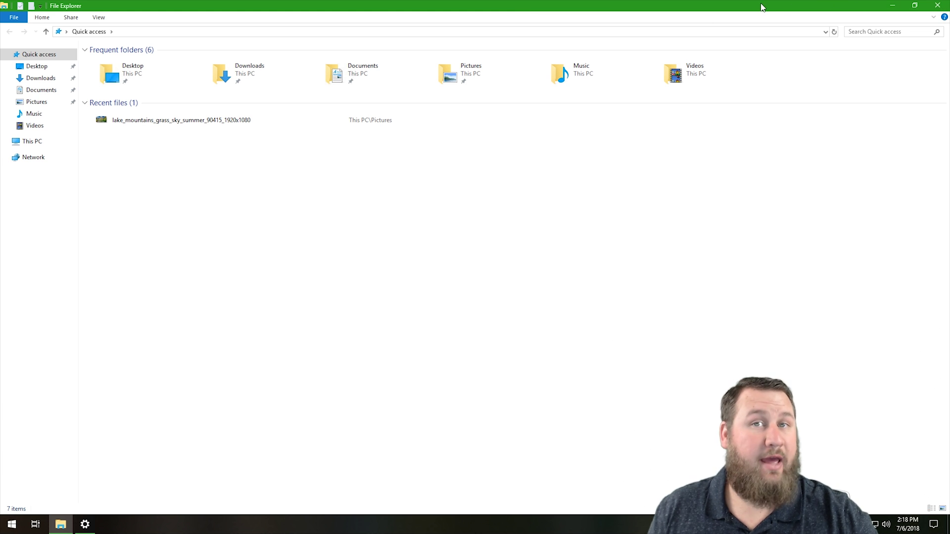
{"action": "left_click", "coordinate": [893, 5]}
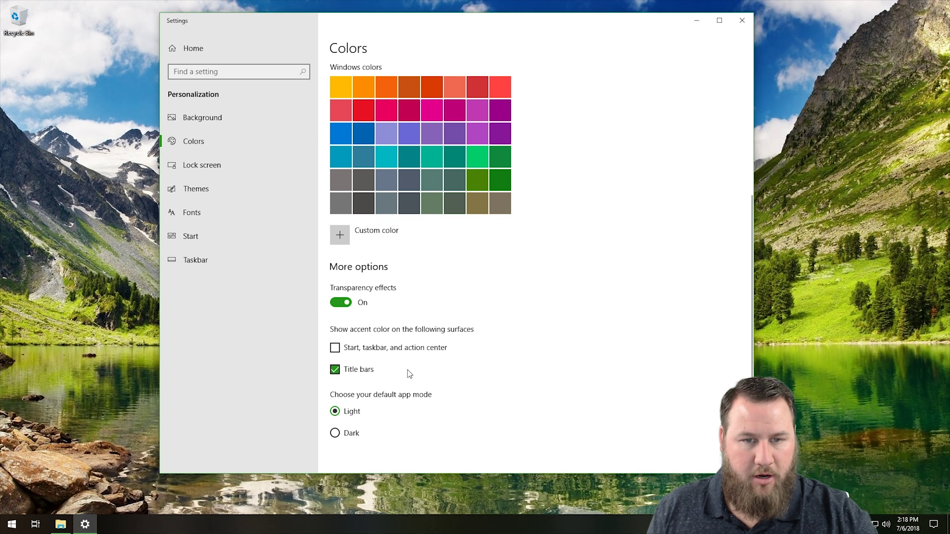
{"action": "scroll", "coordinate": [383, 149], "scroll_direction": "up", "scroll_amount": 2}
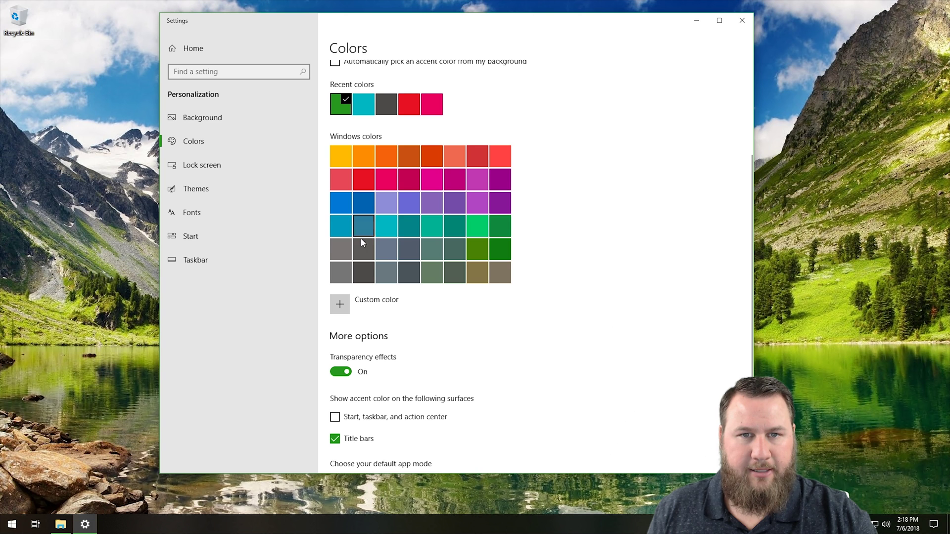
Switch the accent to teal, confirm it on File Explorer's title bar, and select Dark app mode
{"action": "left_click", "coordinate": [363, 225]}
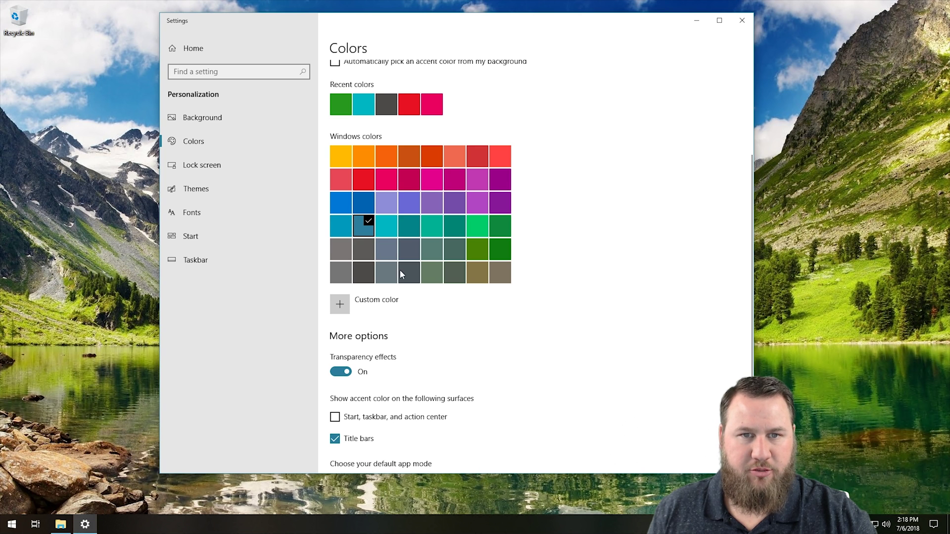
{"action": "left_click", "coordinate": [70, 529]}
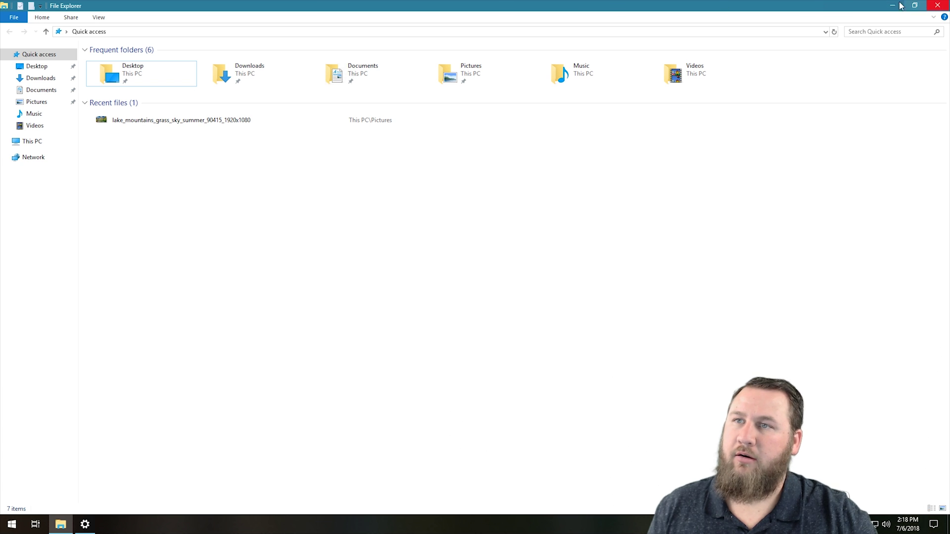
{"action": "left_click", "coordinate": [937, 5]}
{"action": "scroll", "coordinate": [406, 421], "scroll_direction": "up", "scroll_amount": 3}
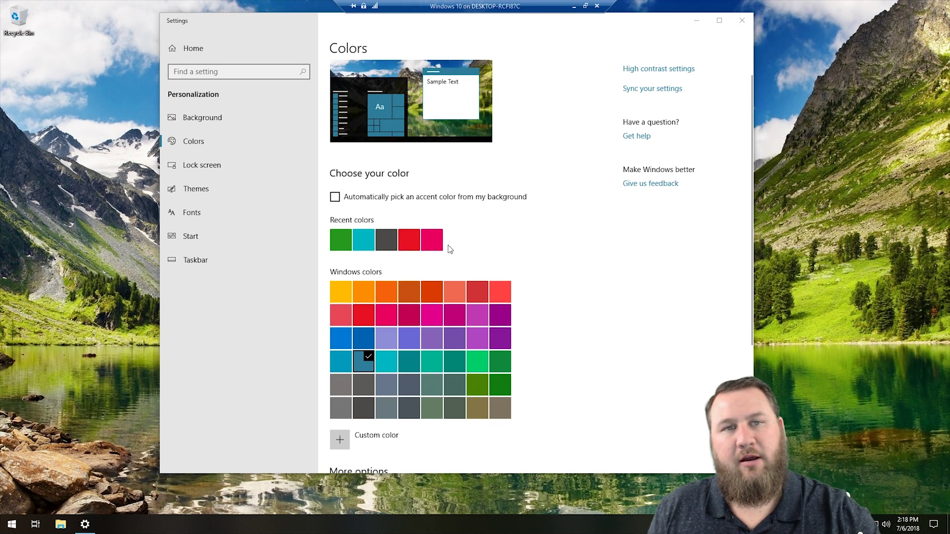
{"action": "scroll", "coordinate": [450, 250], "scroll_direction": "down", "scroll_amount": 4}
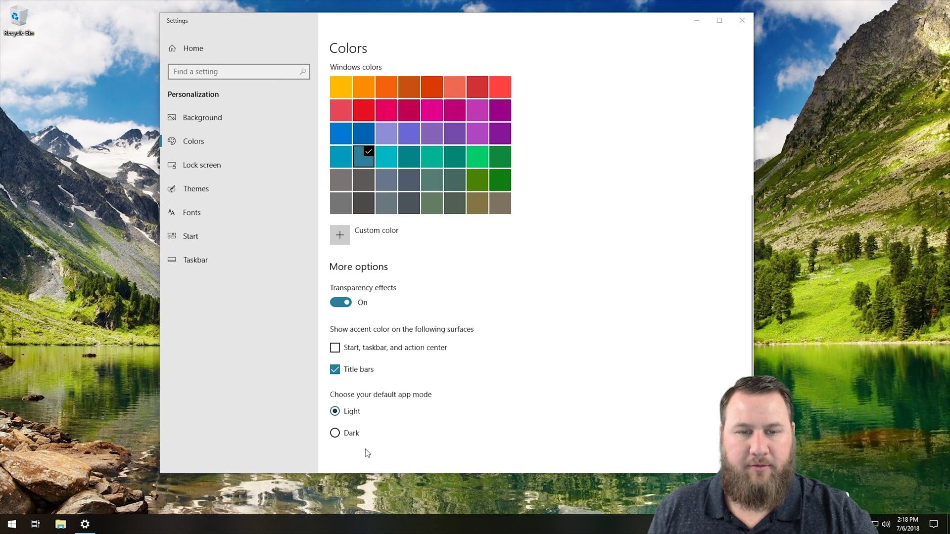
{"action": "left_click", "coordinate": [336, 433]}
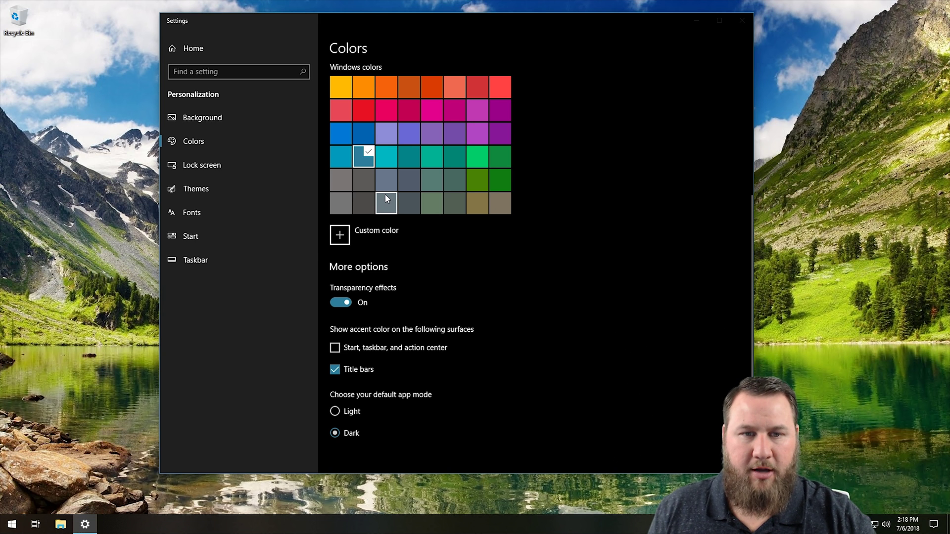
Scroll the Colors page to review the Dark mode and teal accent settings
{"action": "scroll", "coordinate": [514, 278], "scroll_direction": "up", "scroll_amount": 4}
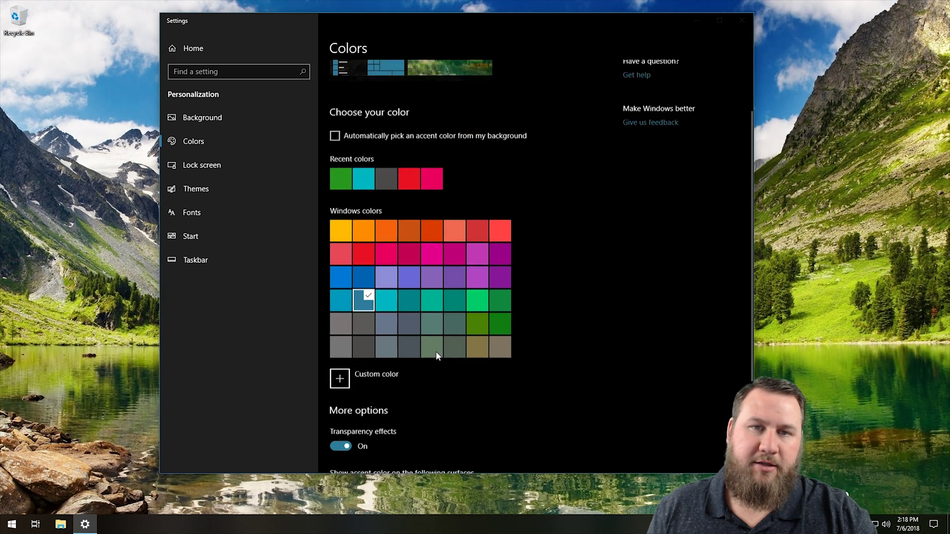
{"action": "scroll", "coordinate": [534, 310], "scroll_direction": "down", "scroll_amount": 4}
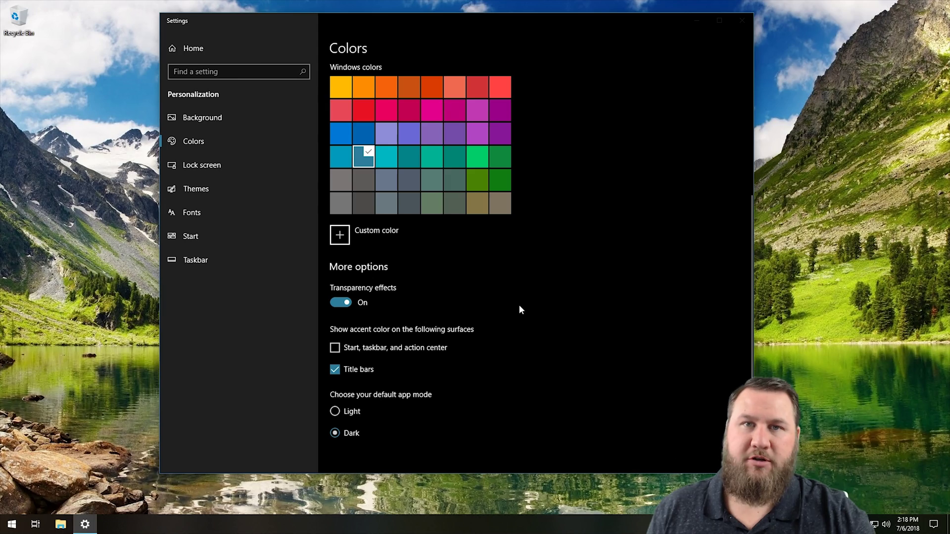